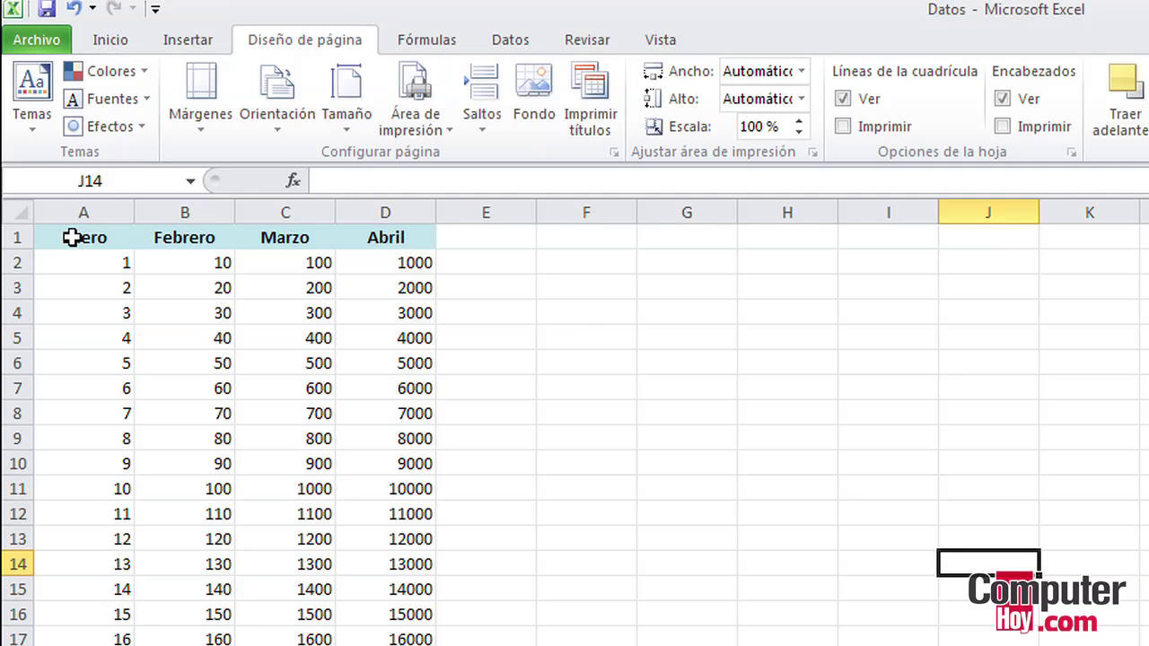
Select the month header cells Enero through Abril
left_click_drag(72, 235, 411, 236)
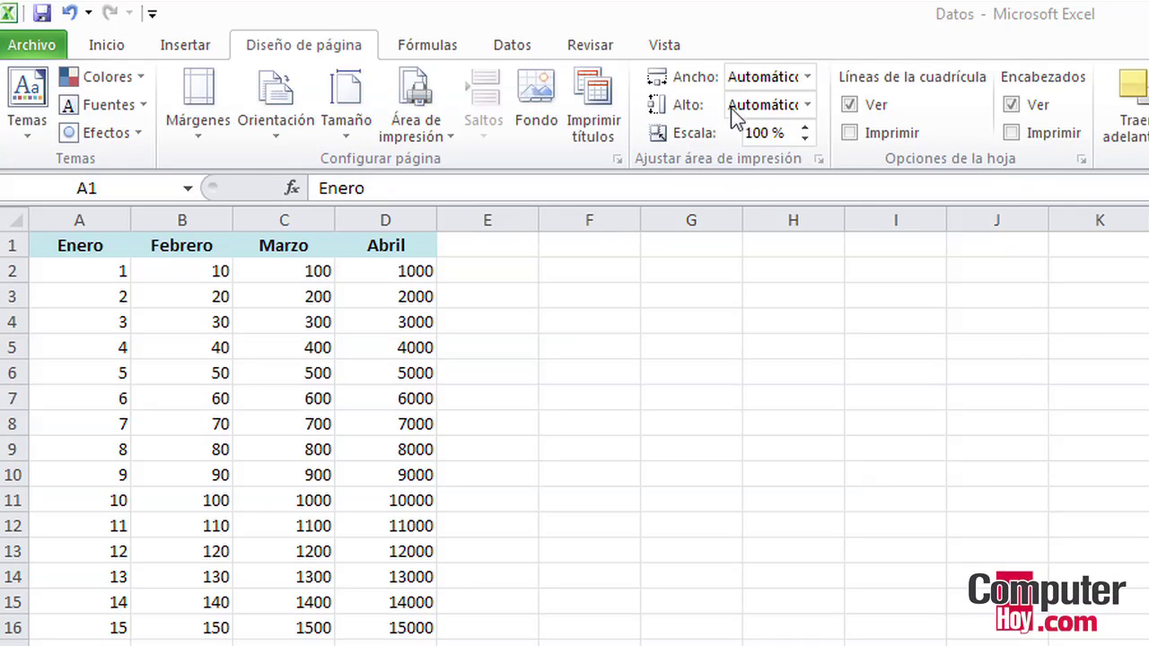
left_click(308, 45)
key("ctrl+shift+Right")
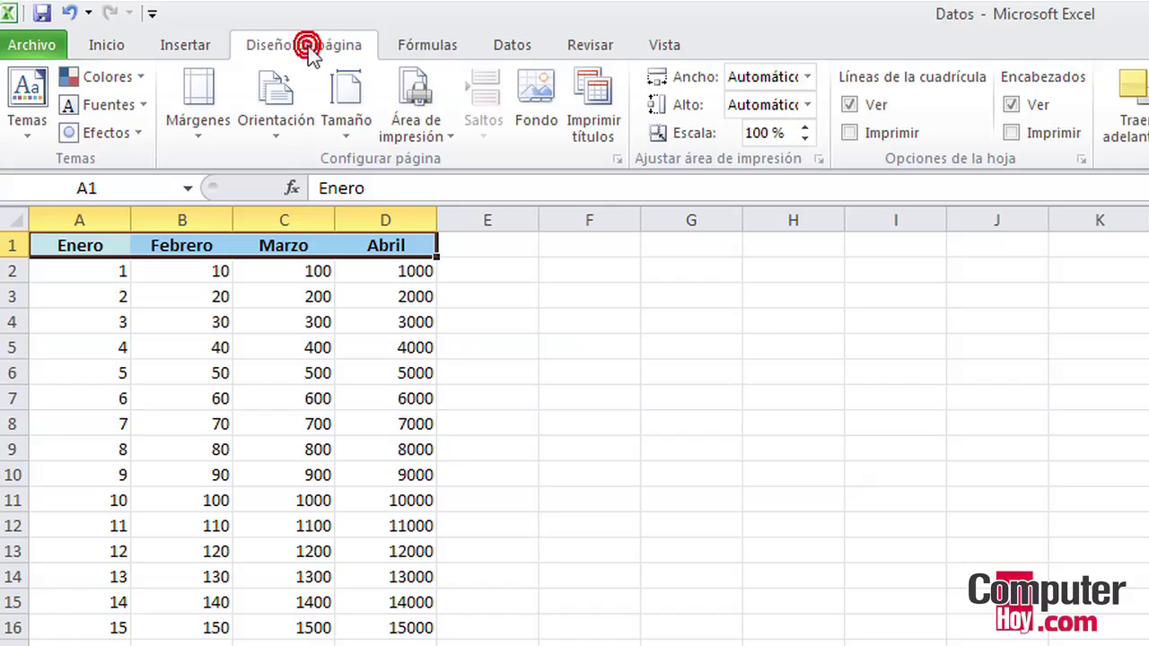
Open Imprimir títulos and place the cursor in Repetir filas en extremo superior
left_click(607, 103)
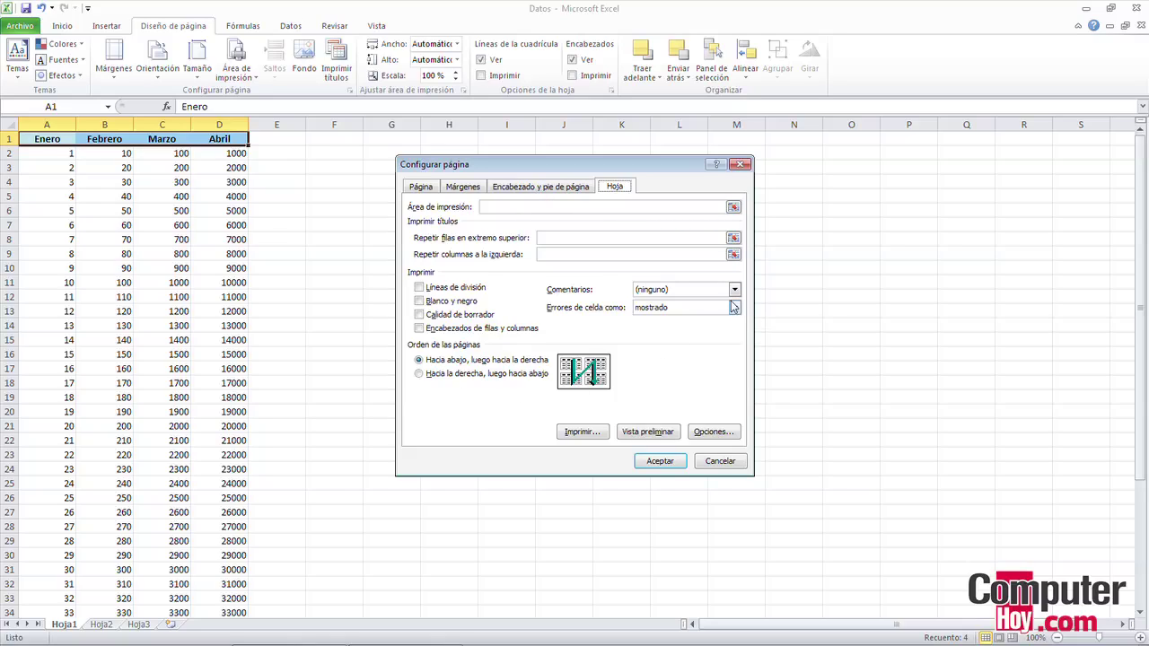
left_click(521, 161)
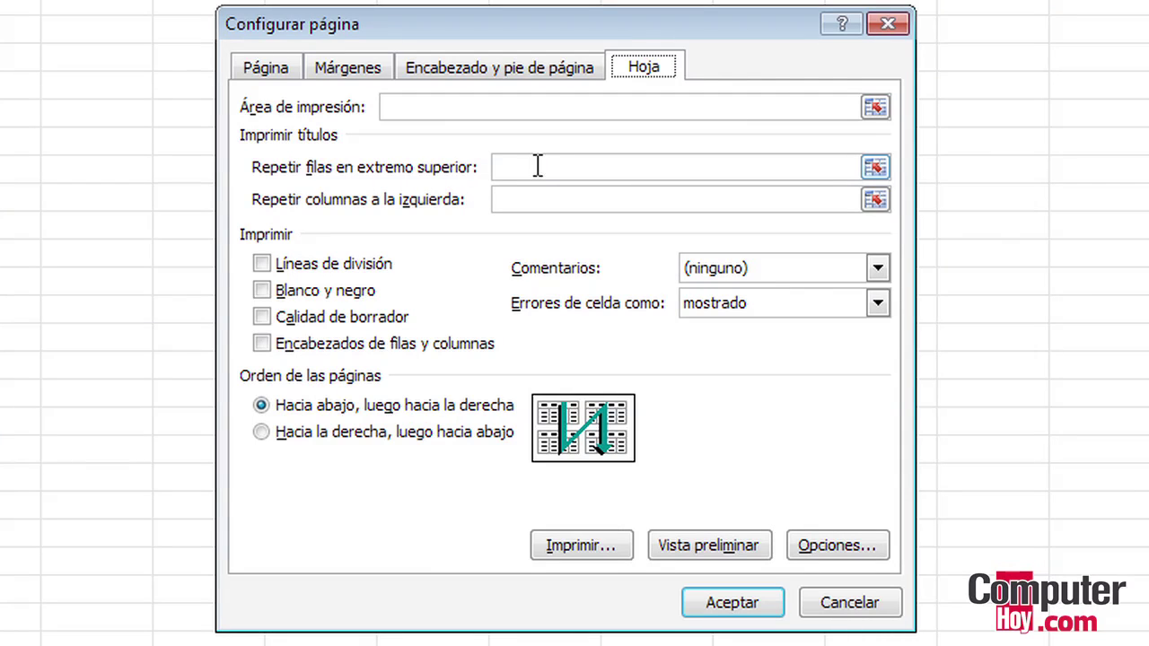
left_click(537, 167)
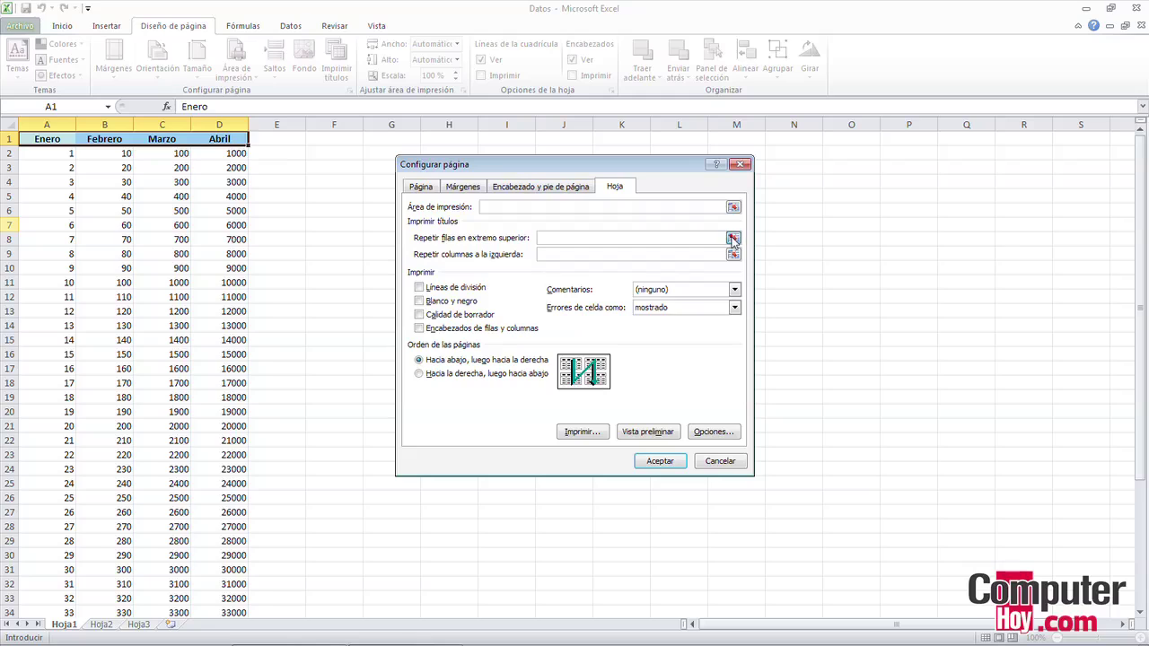
Pick row 1 on the sheet so the field reads $1:$1, and confirm with Aceptar
left_click(734, 238)
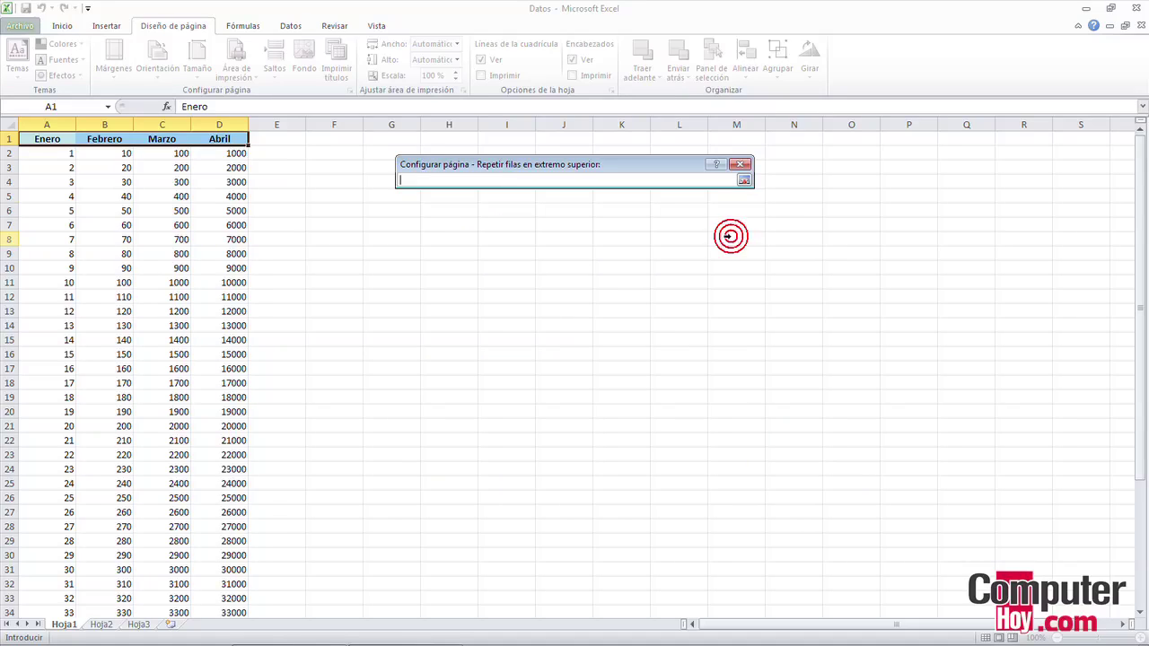
left_click(33, 139)
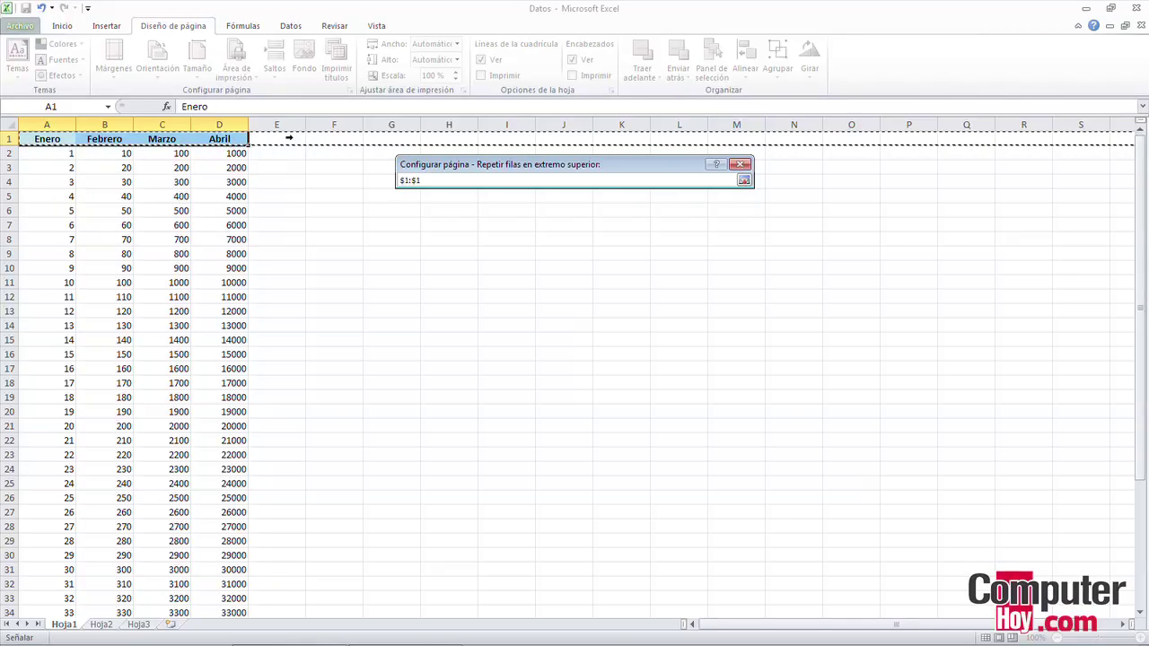
left_click(743, 182)
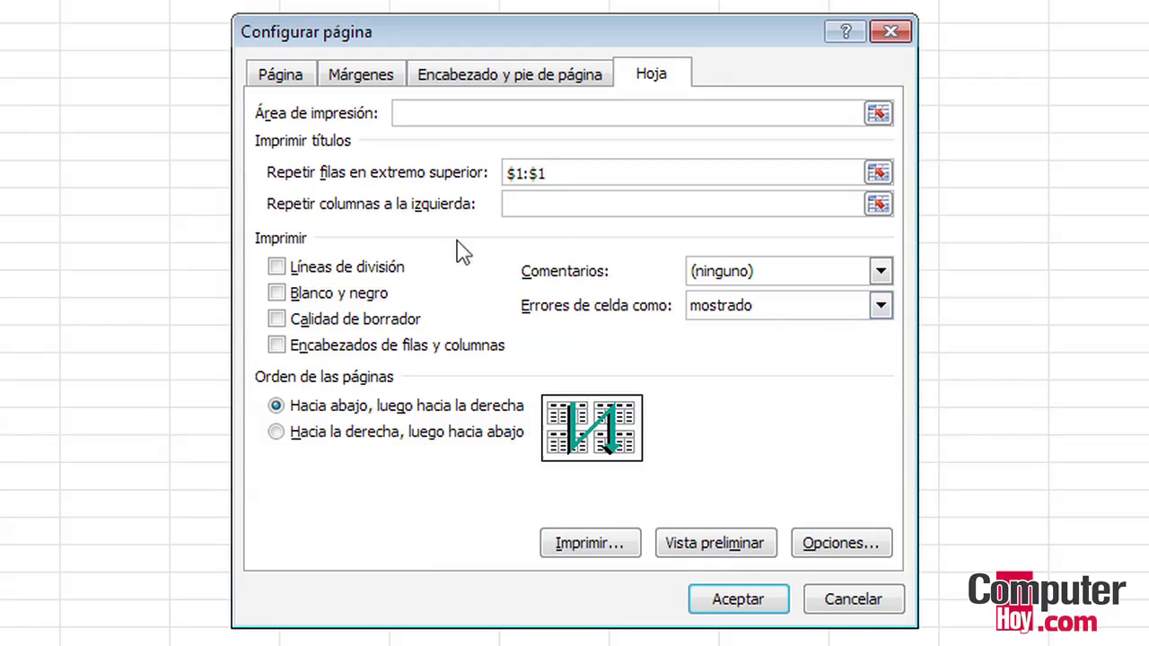
left_click(561, 173)
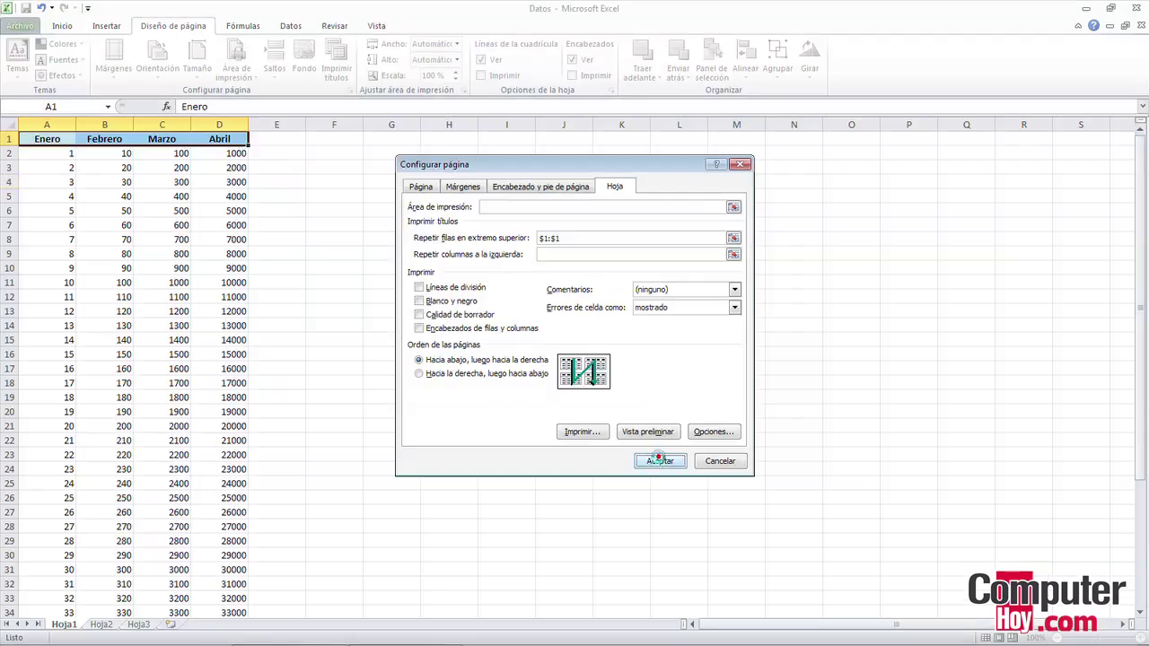
left_click(658, 456)
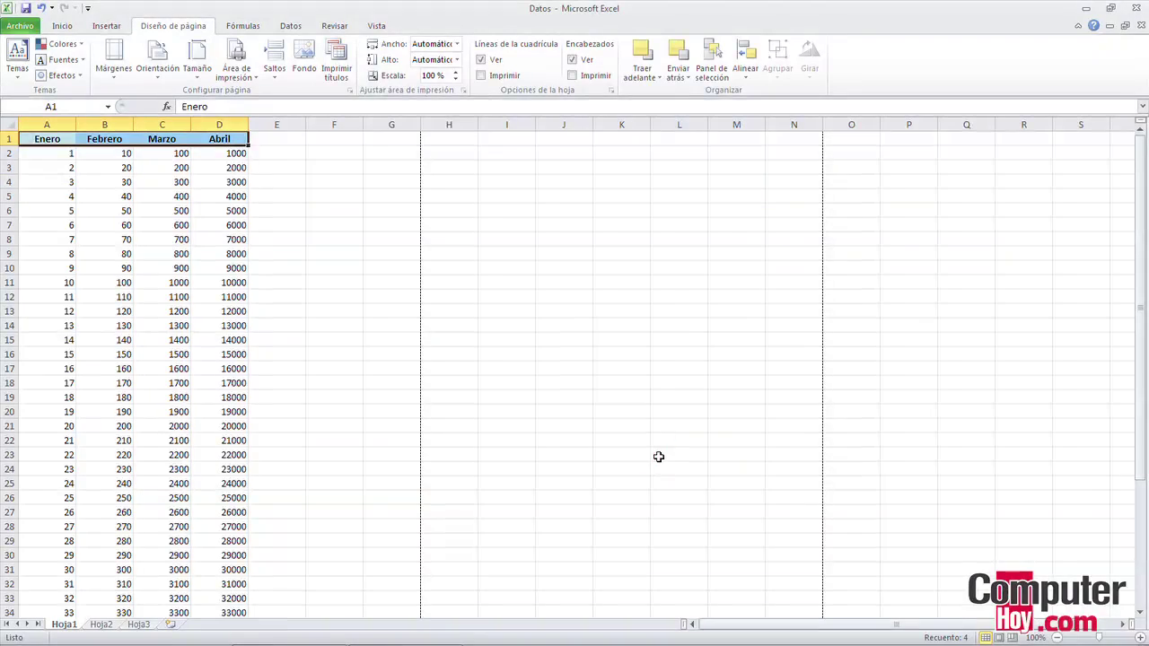
left_click(334, 396)
left_click(296, 269)
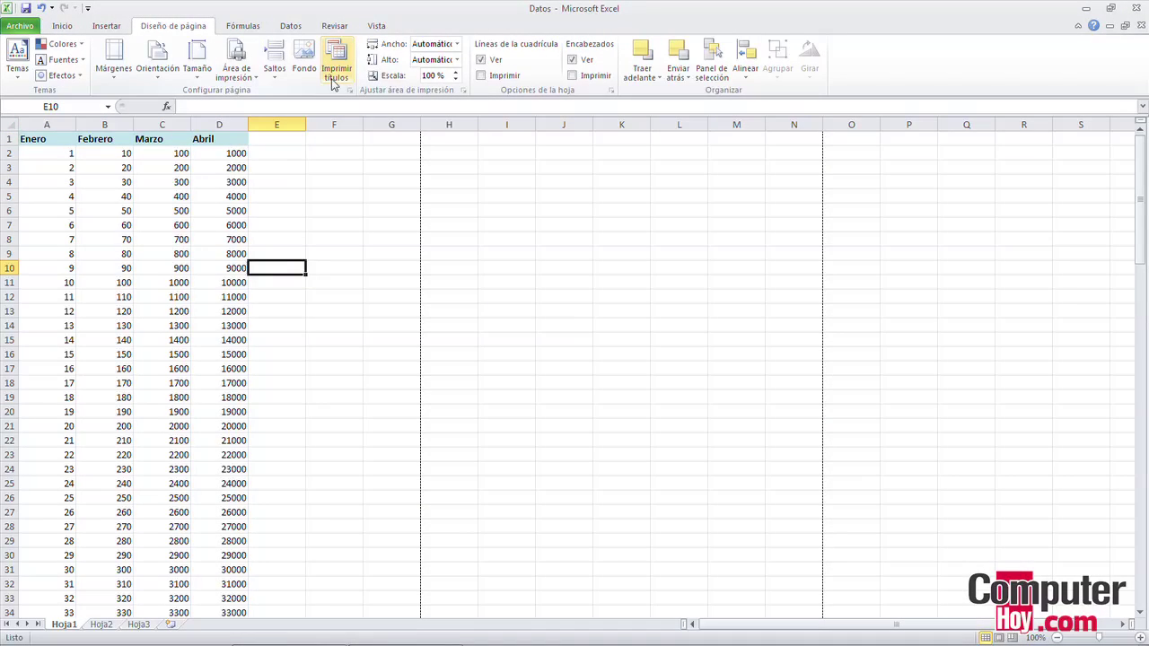
left_click(340, 183)
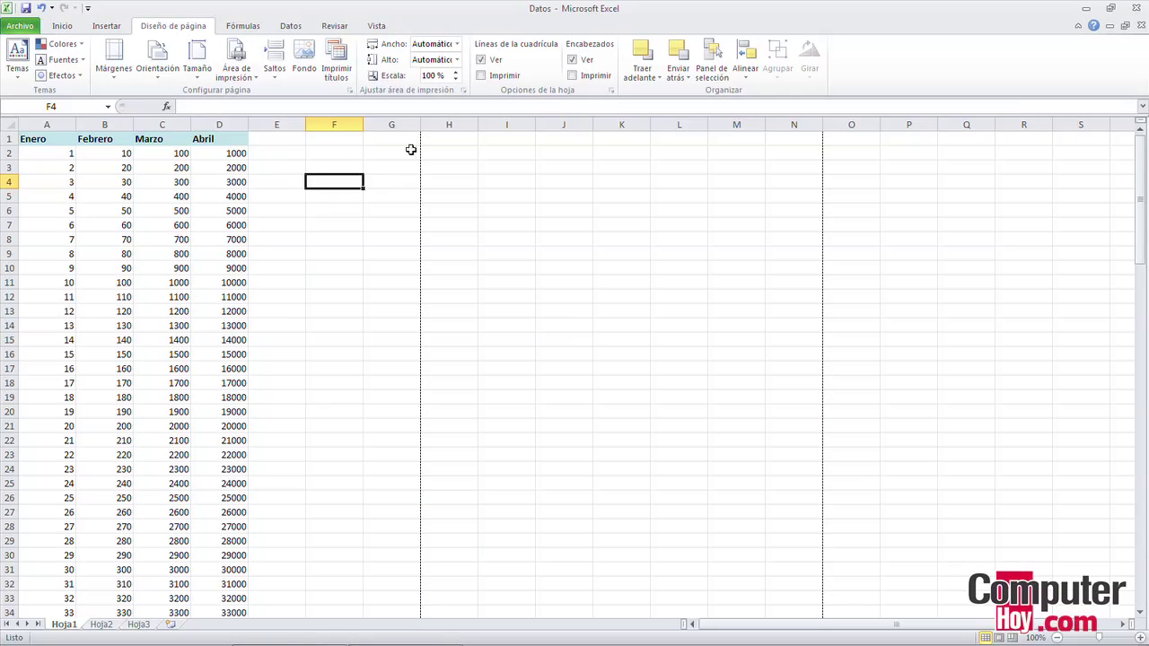
left_click(319, 336)
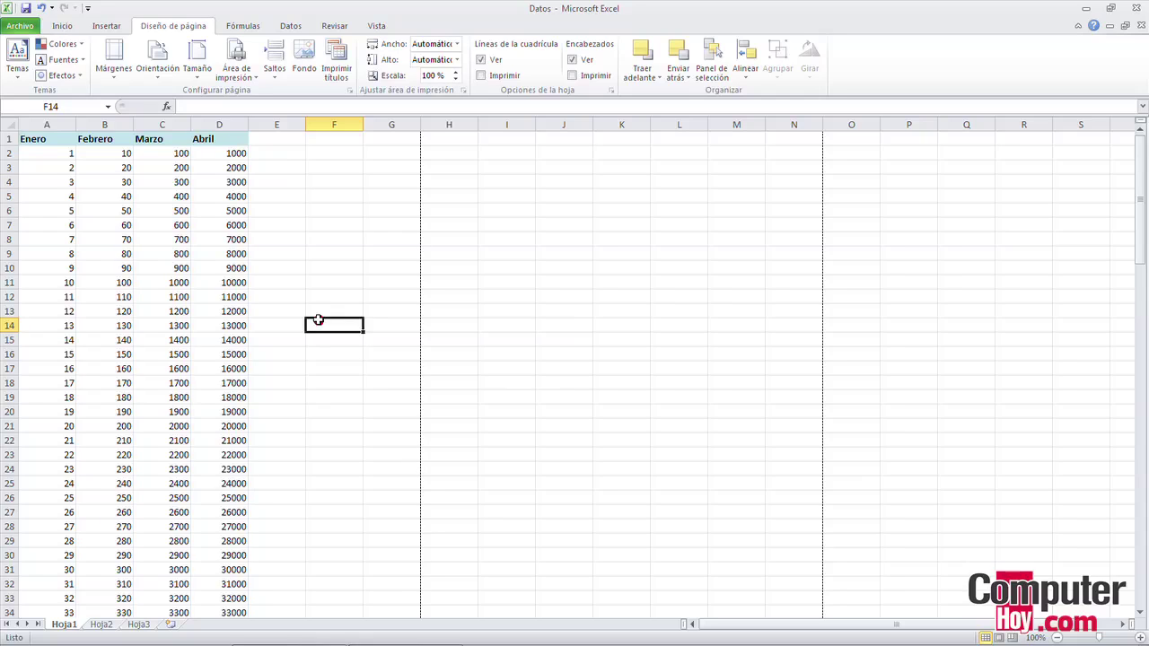
scroll(318, 319, "down", 7)
scroll(317, 320, "down", 3)
left_click(277, 399)
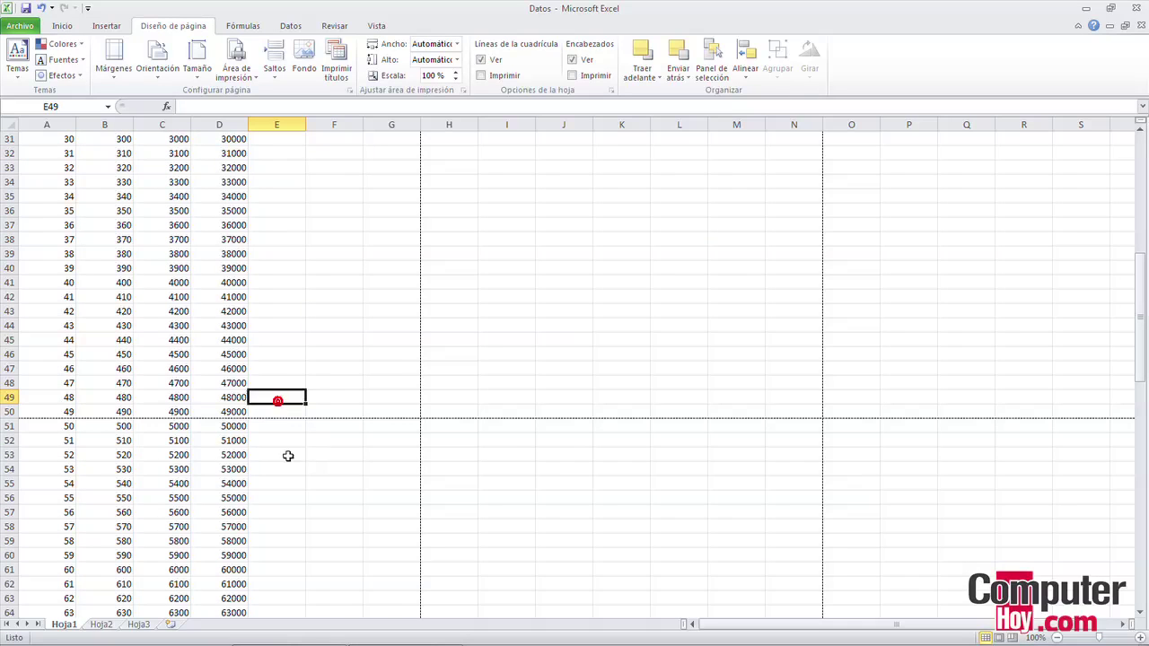
left_click(276, 439)
scroll(299, 497, "down", 1)
scroll(308, 490, "down", 2)
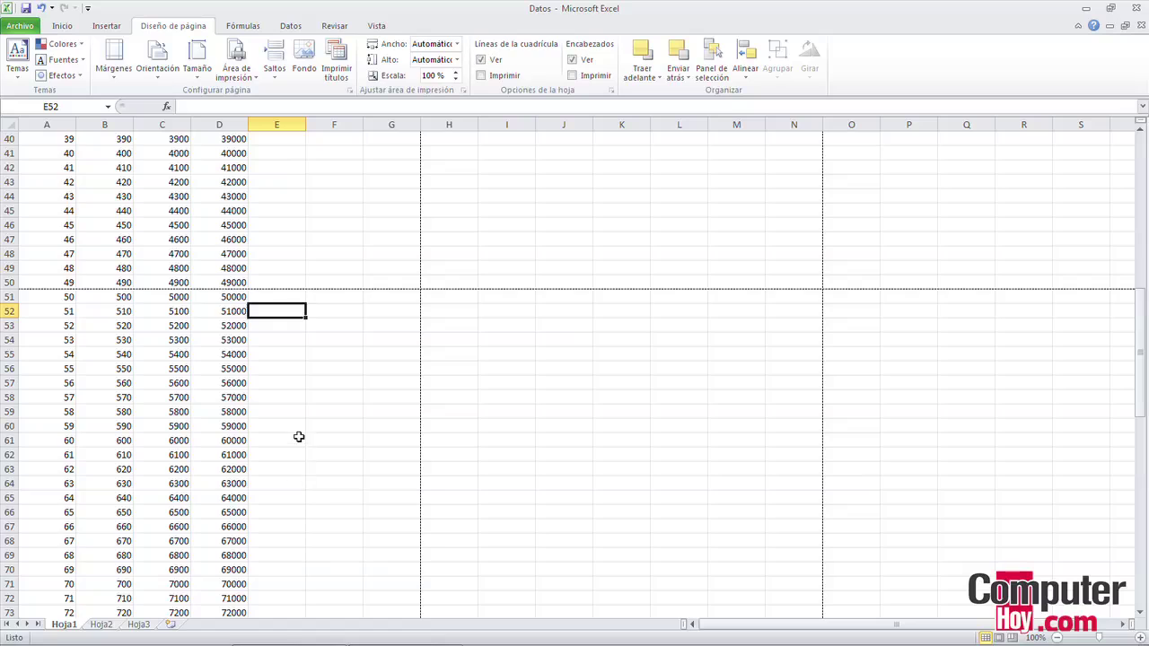
left_click(284, 382)
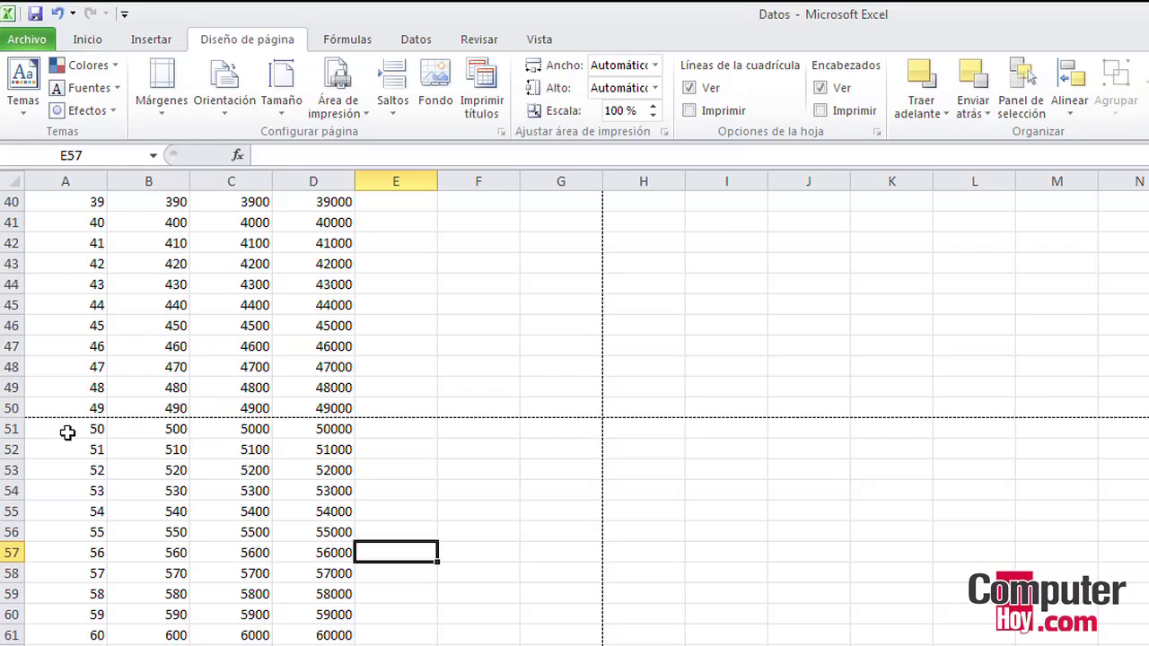
left_click_drag(49, 297, 177, 297)
left_click_drag(251, 431, 328, 428)
left_click(413, 529)
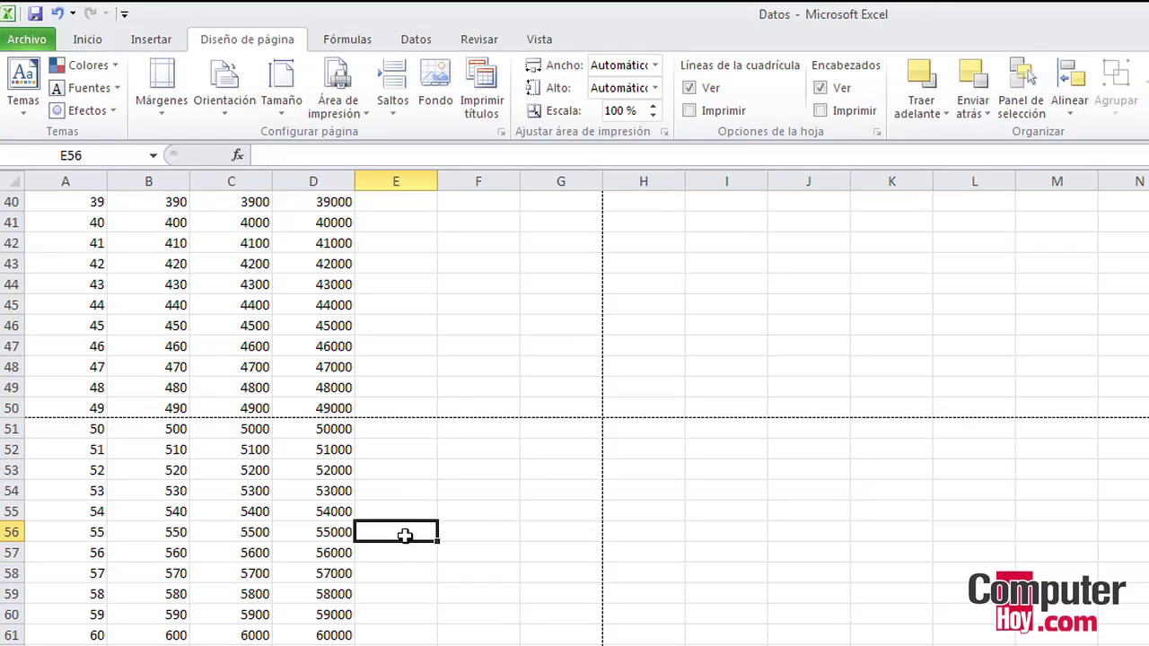
scroll(461, 519, "up", 8)
scroll(460, 522, "up", 5)
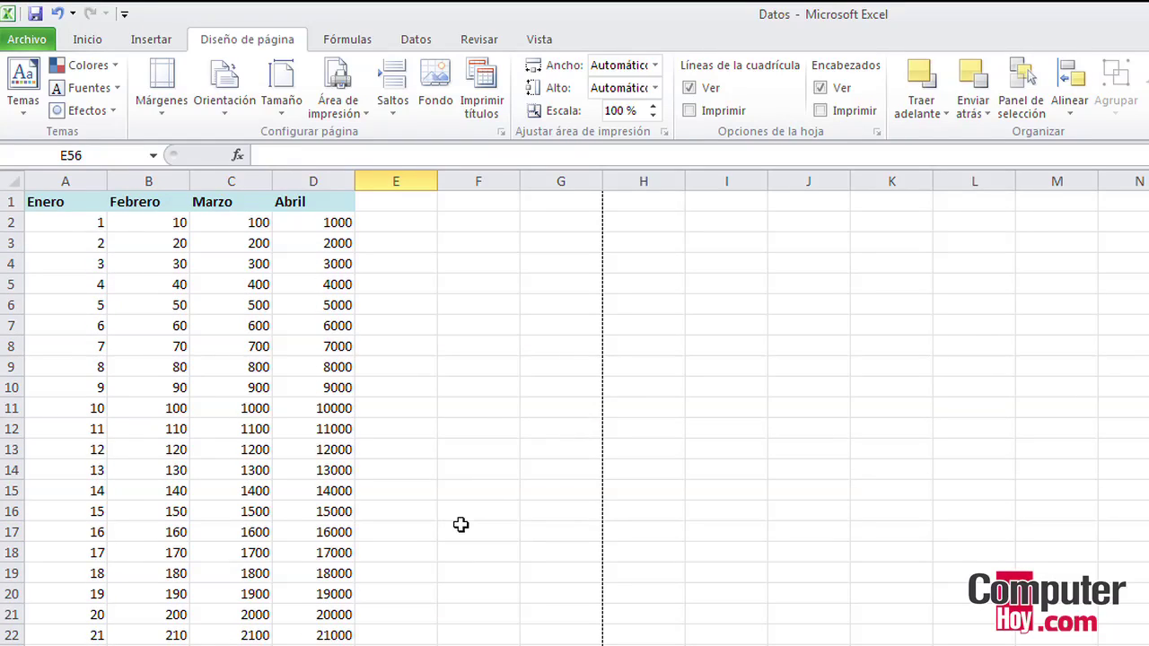
left_click(446, 361)
left_click(424, 432)
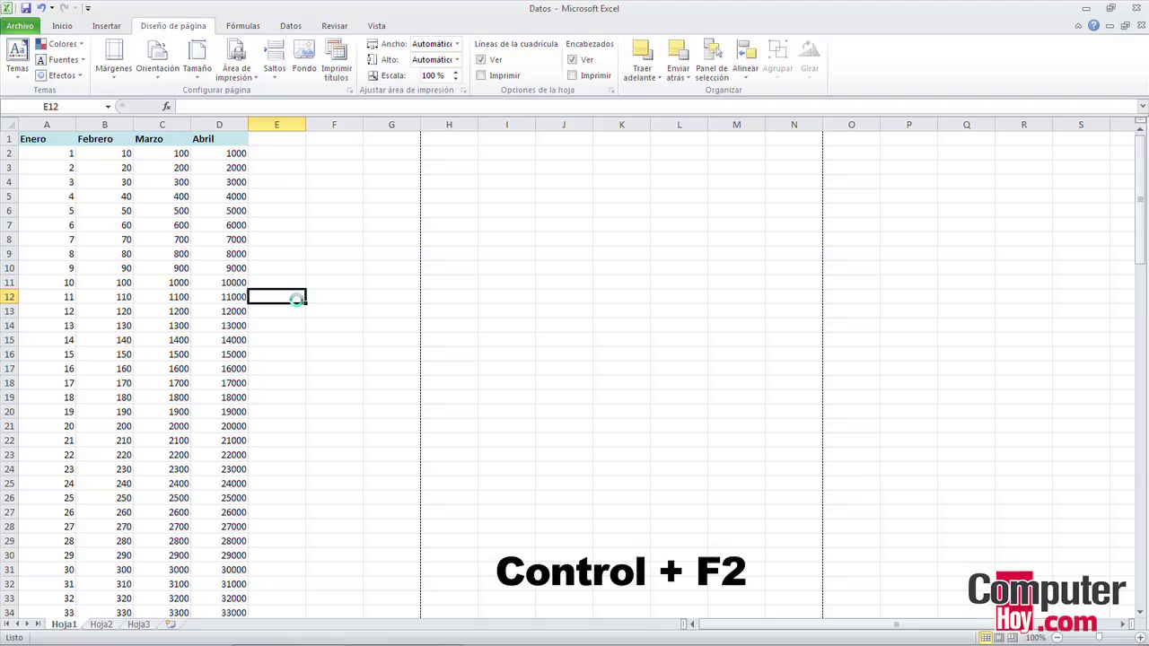
Preview pages 1–3 via Ctrl+F2 to confirm the Enero–Abril row repeats, then return to the sheet
key("ctrl+F2")
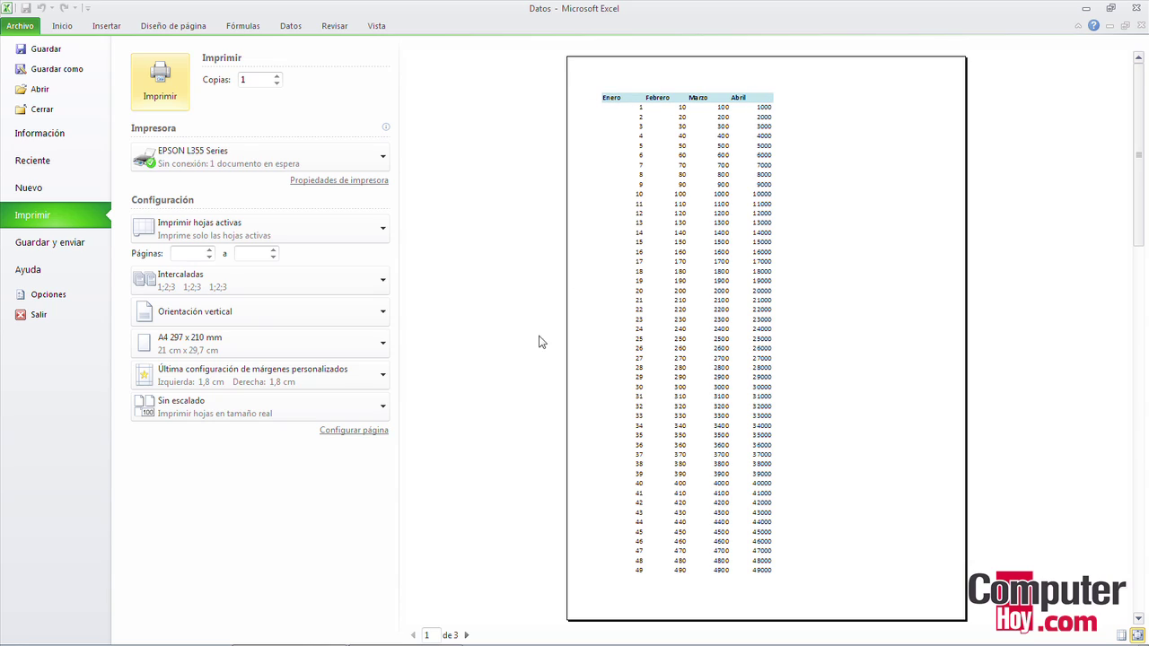
left_click(466, 634)
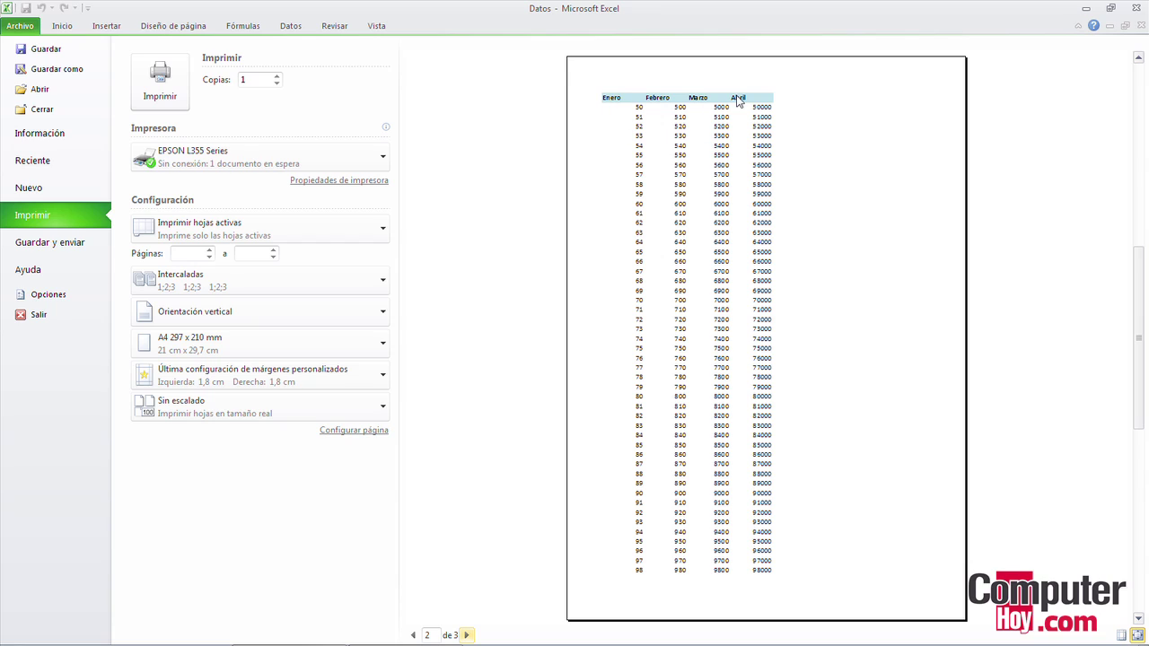
left_click(467, 635)
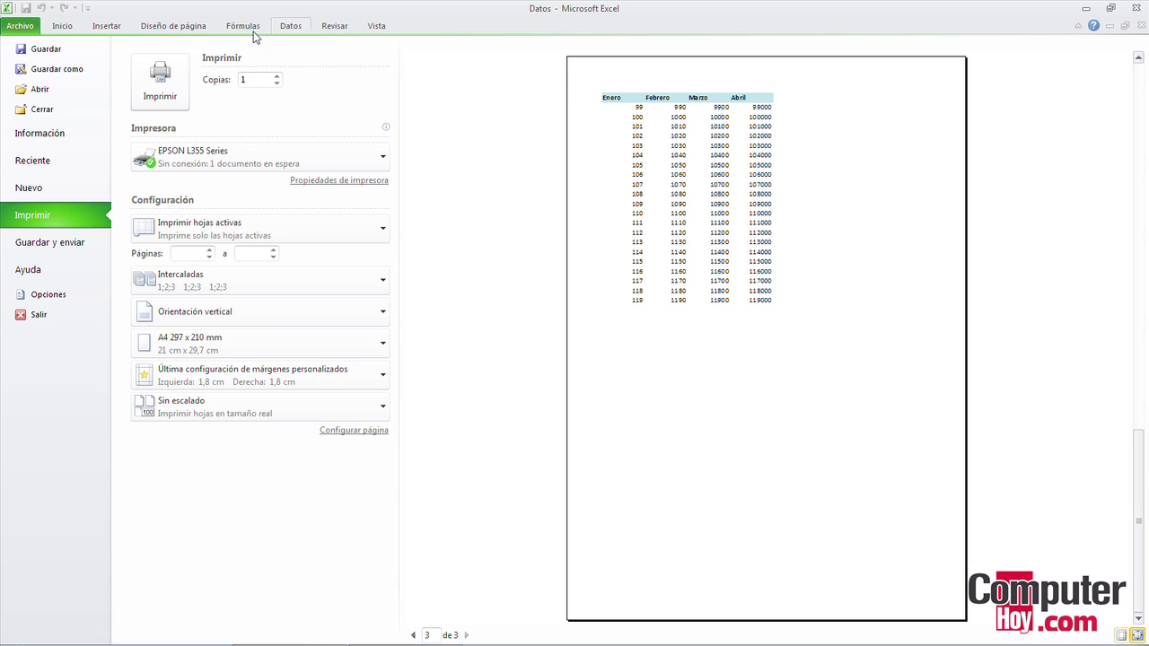
left_click(63, 26)
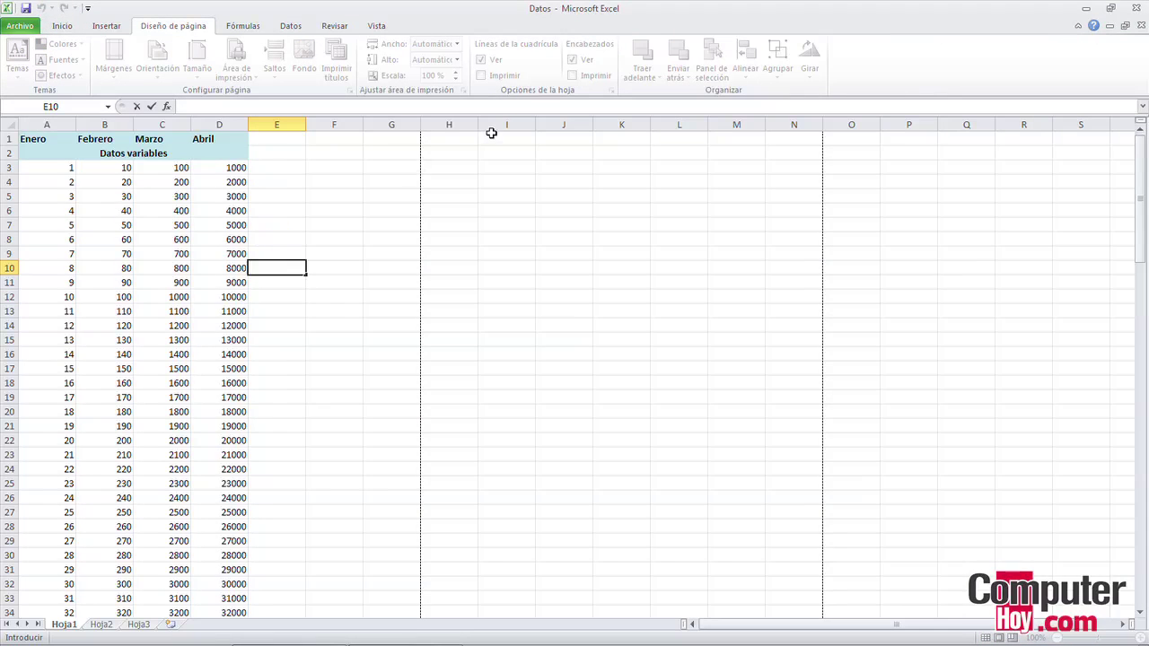
left_click(269, 238)
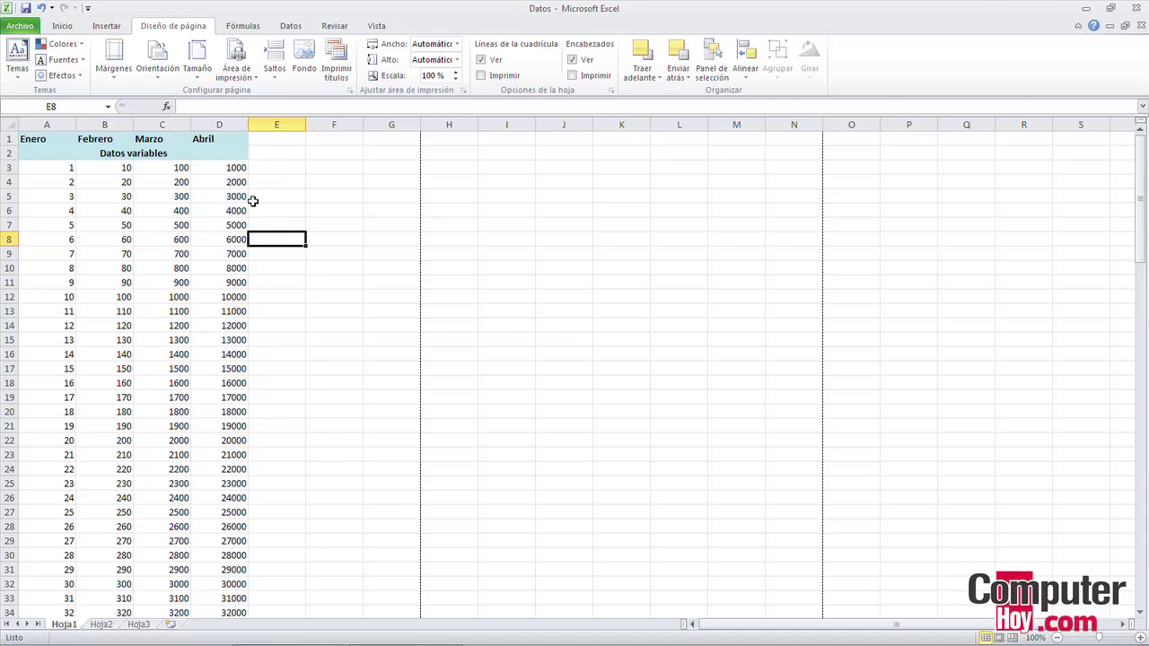
left_click(278, 209)
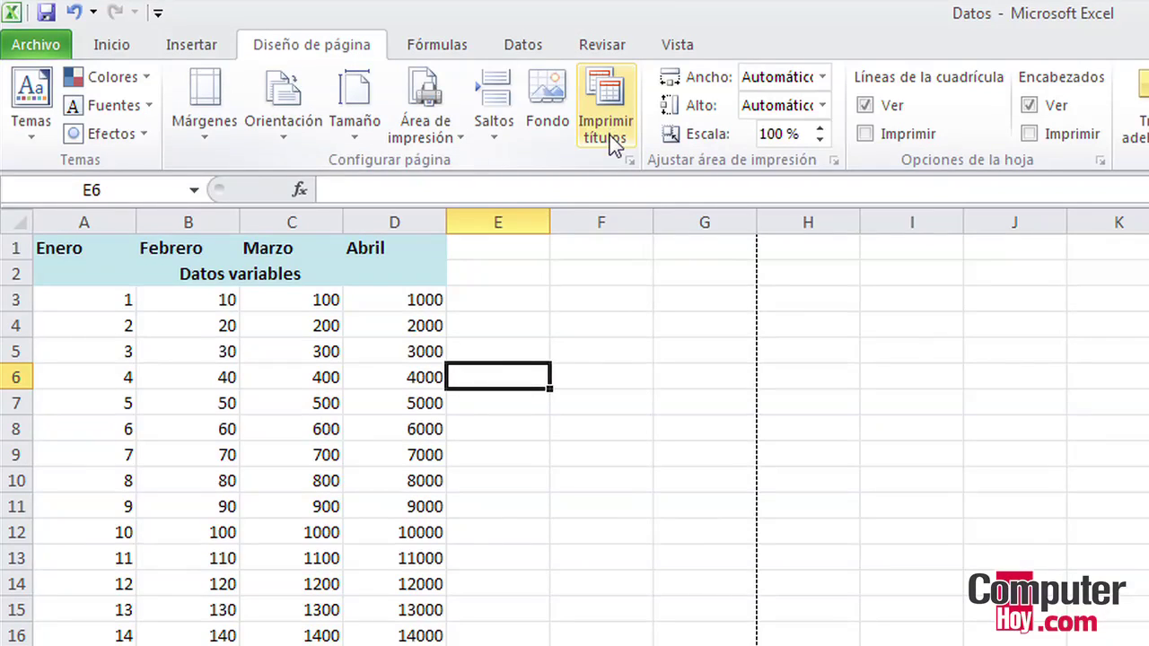
Replace the repeated-rows range $1:$1 with rows 1–2 ($1:$2) and confirm with Aceptar
left_click(606, 101)
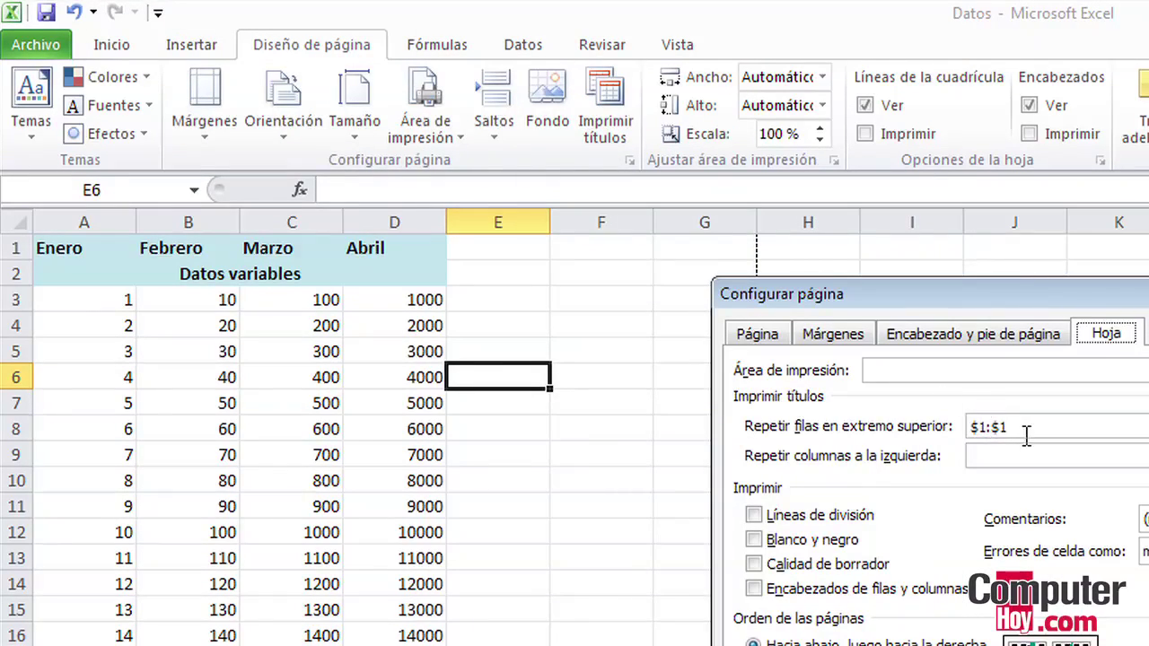
left_click_drag(1026, 425, 965, 426)
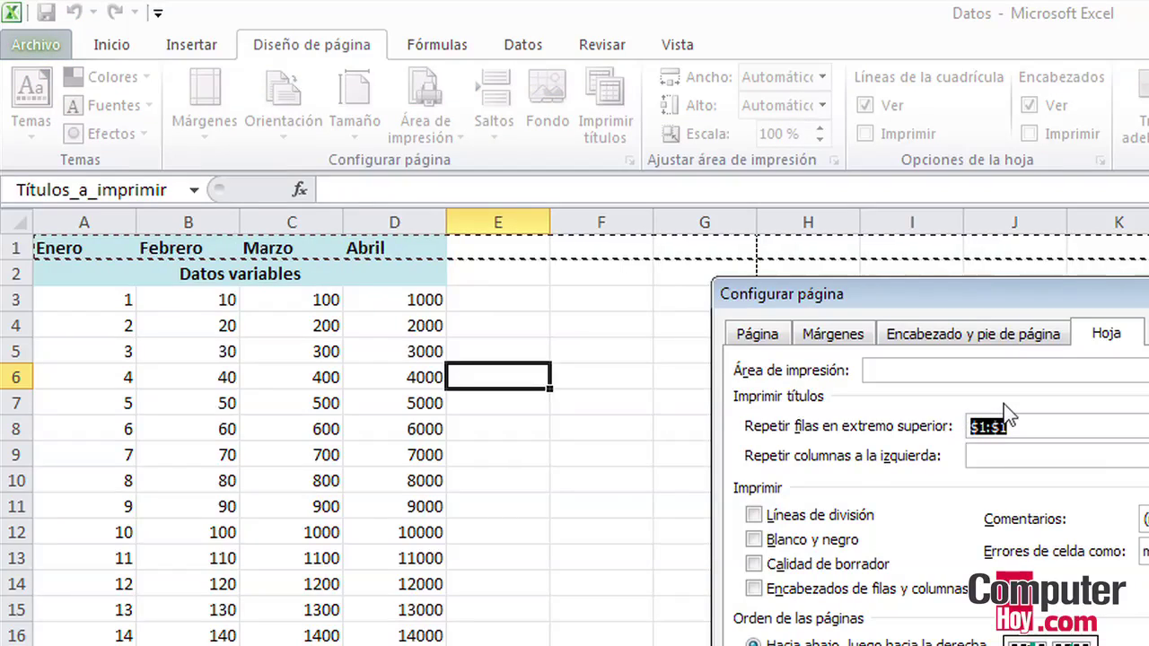
key("Delete")
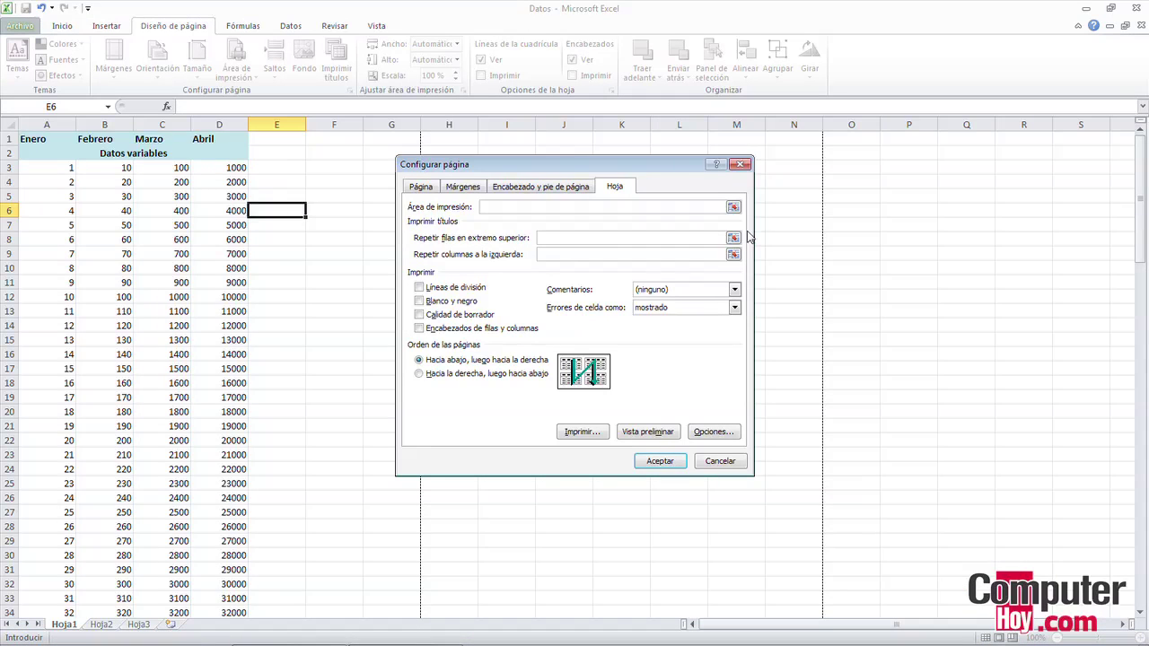
left_click(733, 238)
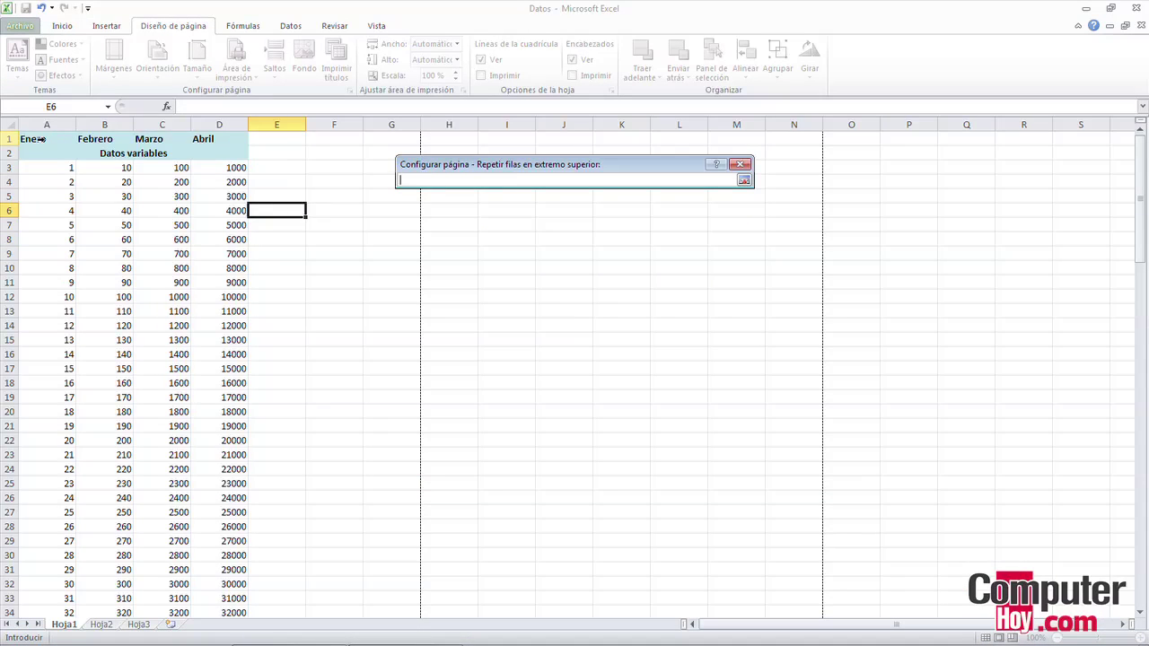
left_click_drag(42, 139, 42, 154)
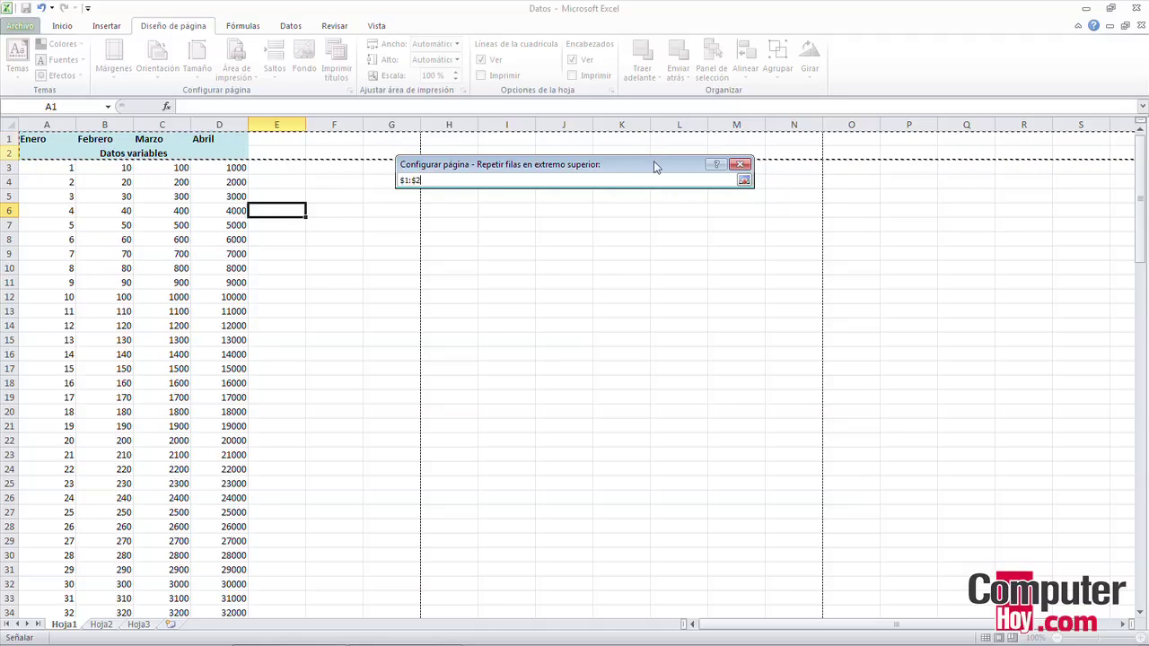
left_click(743, 181)
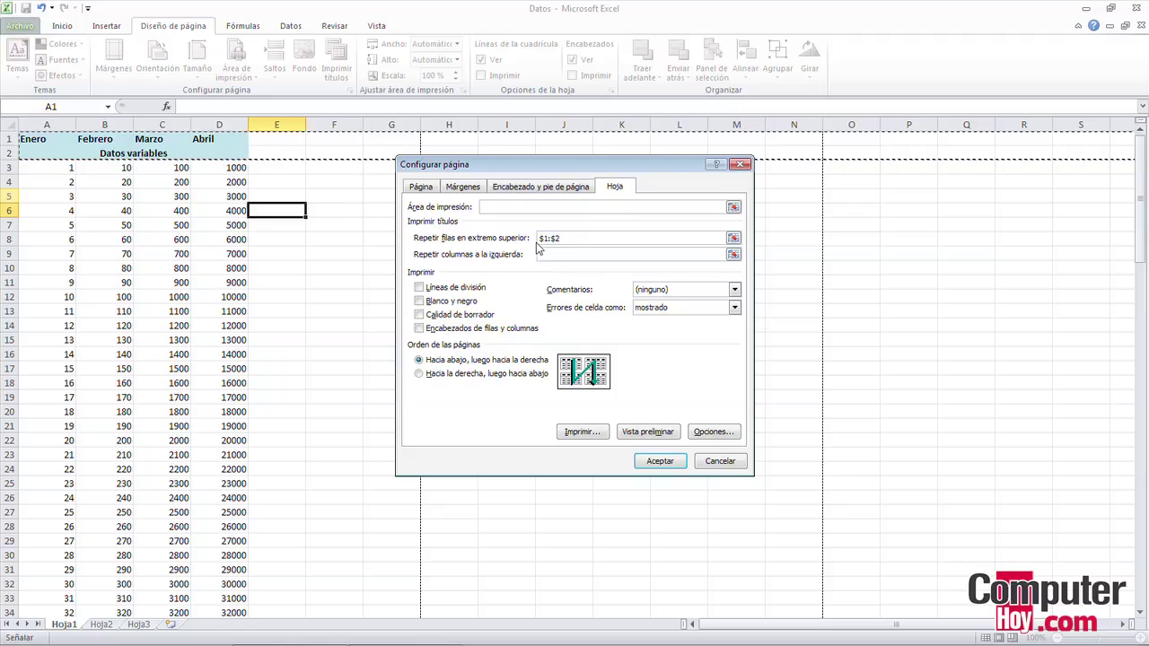
left_click(661, 463)
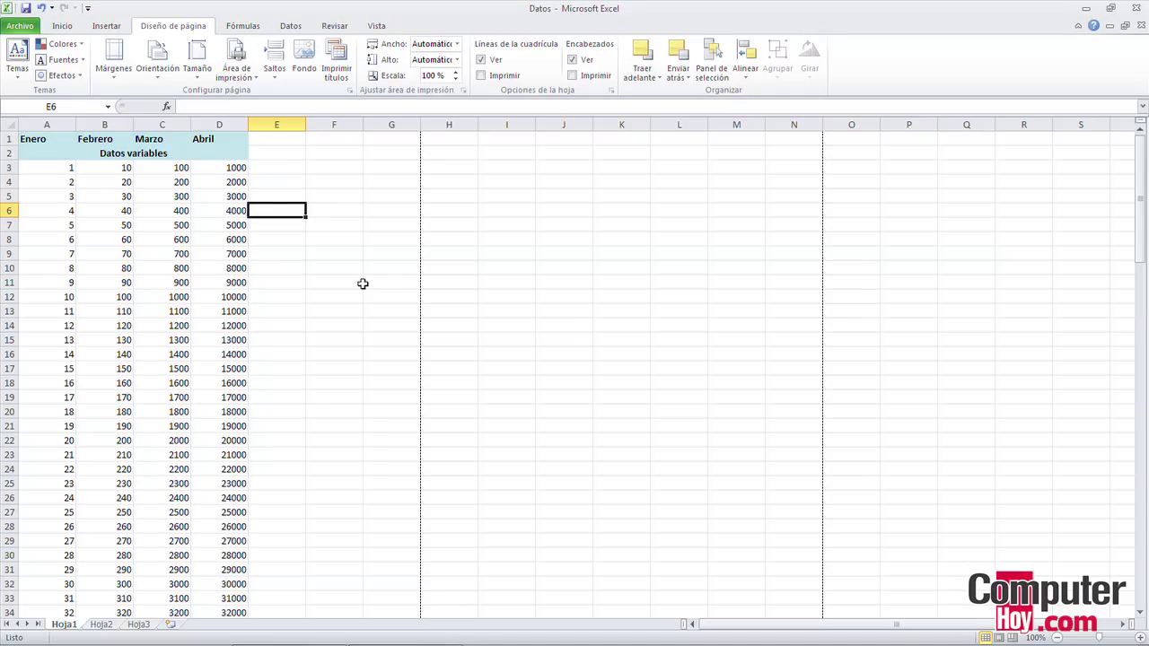
left_click(332, 270)
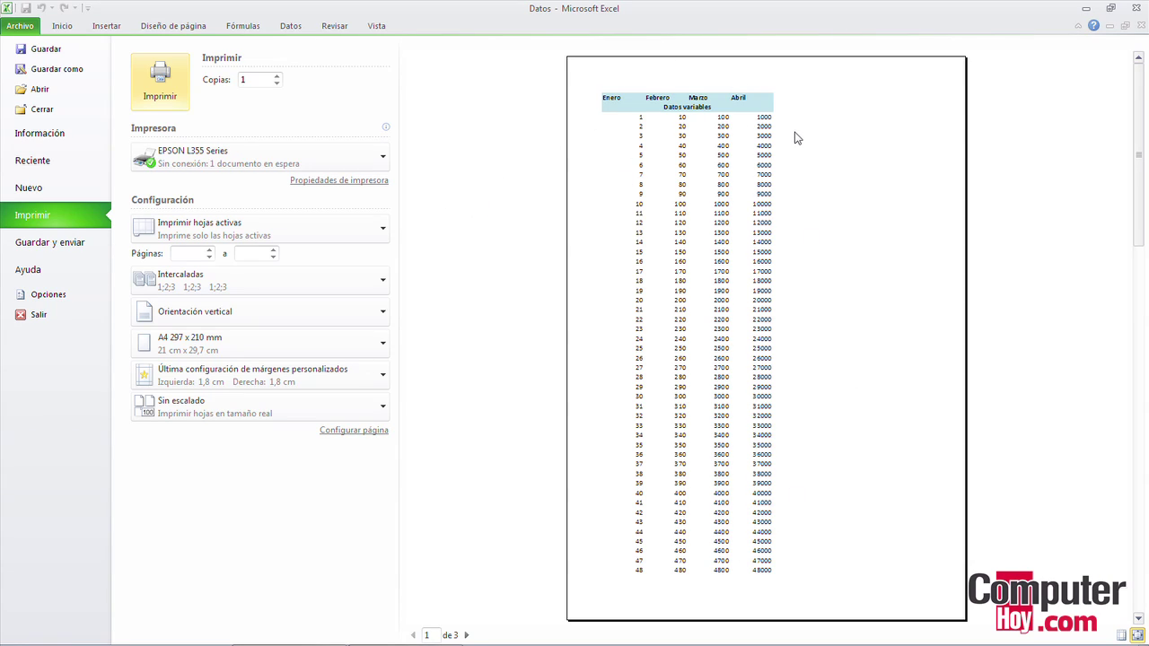
Step through preview pages 2 and 3, checking the Enero–Abril and Datos variables rows
left_click(466, 634)
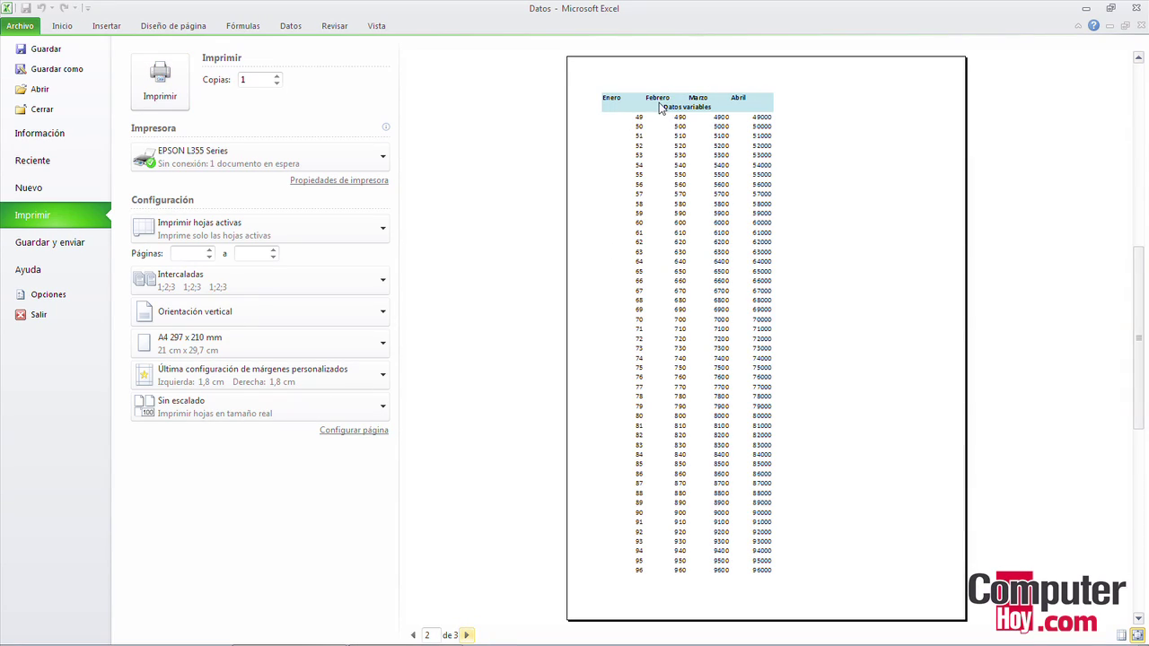
left_click(466, 634)
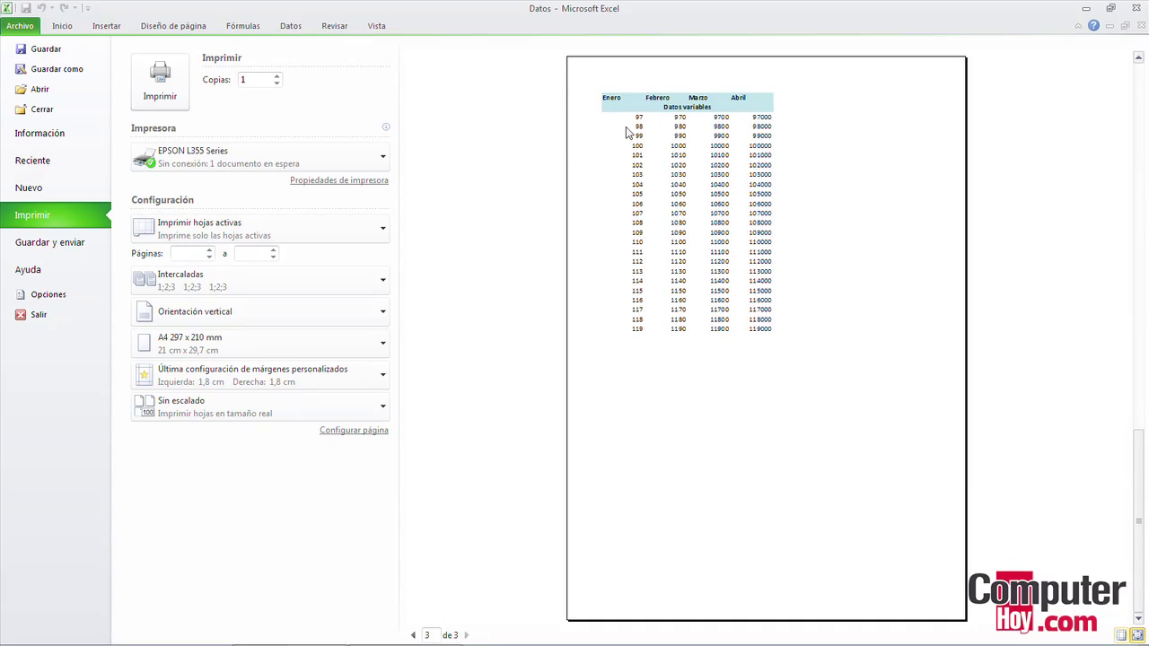